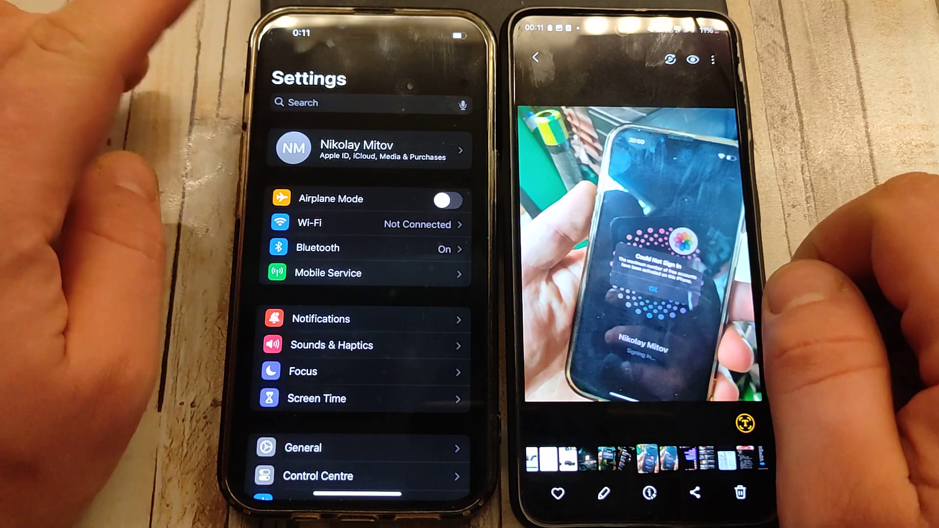
scroll(630, 278, "up", 3)
scroll(631, 278, "up", 2)
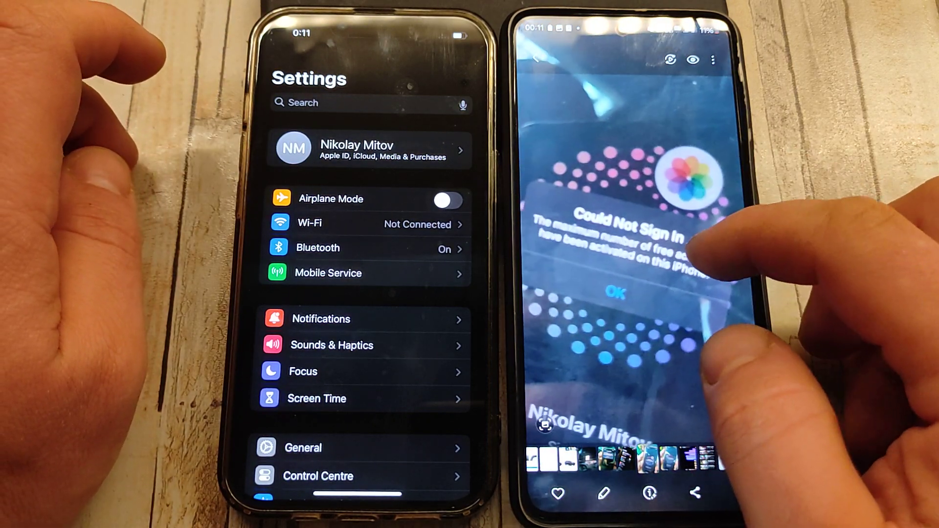